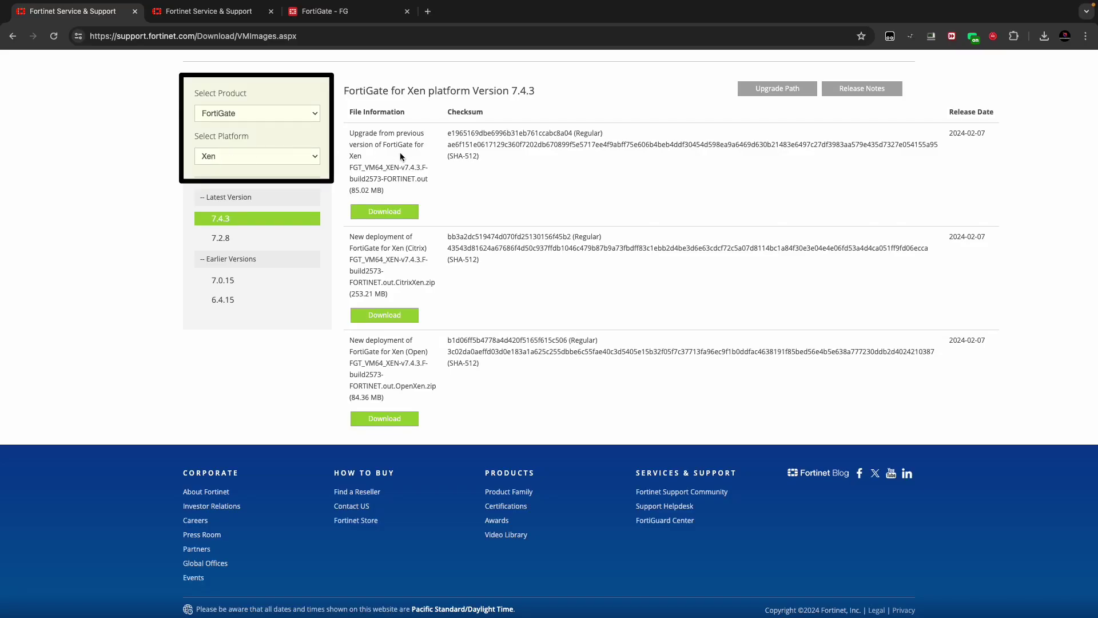
Step: Review the 7.4.3 build2573 upgrade file, the recommended upgrade path, and the dashboard's current firmware
left_click_drag(350, 133, 389, 187)
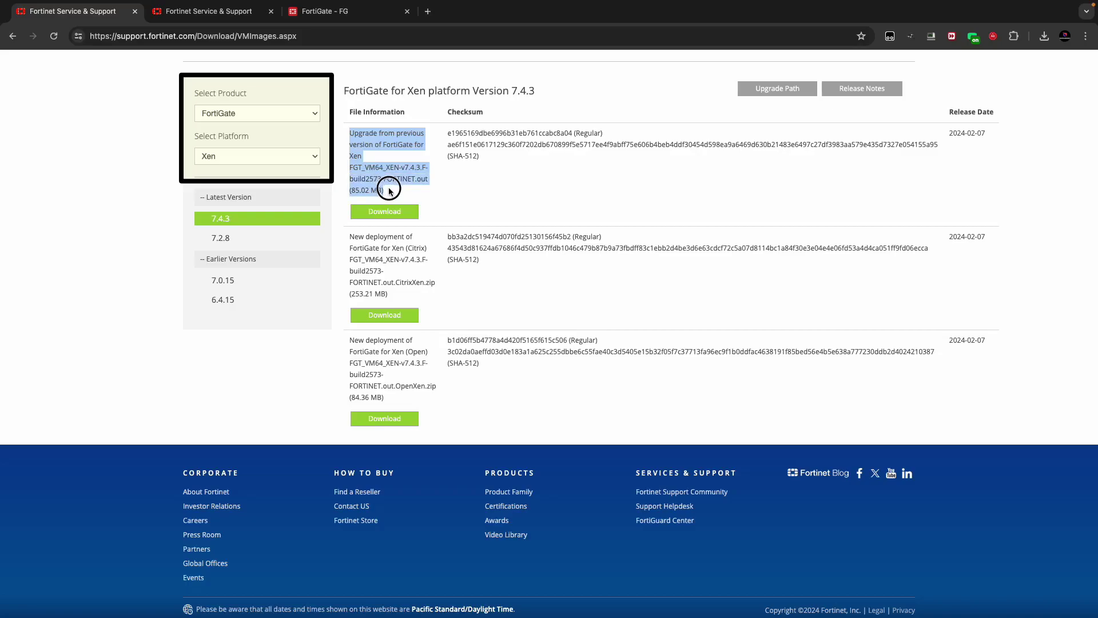
left_click(428, 159)
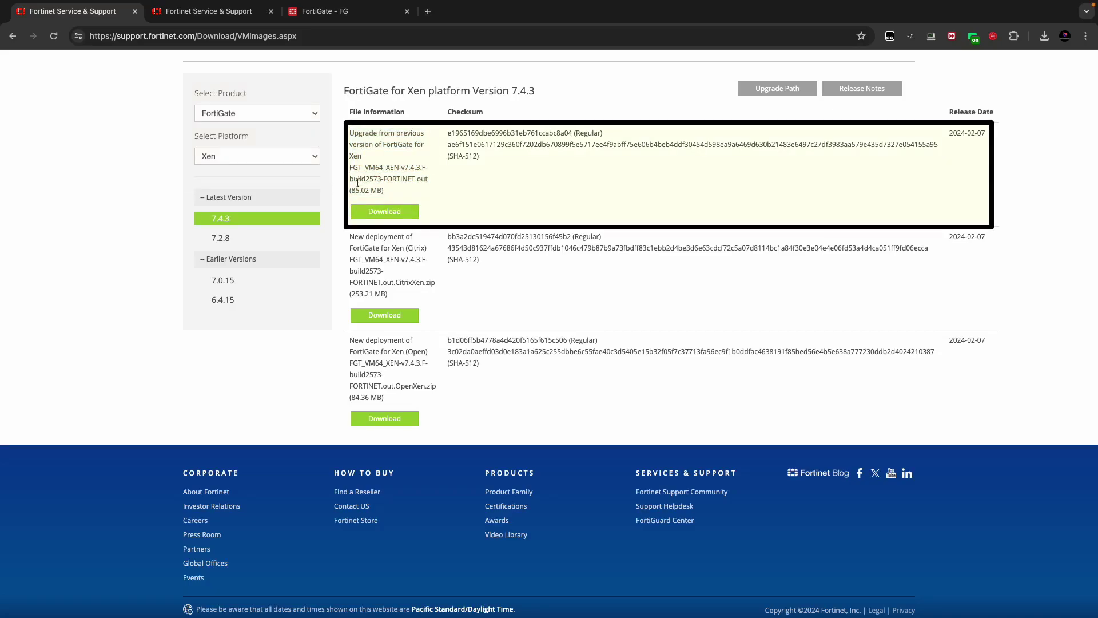
left_click_drag(350, 178, 385, 178)
left_click_drag(409, 169, 420, 168)
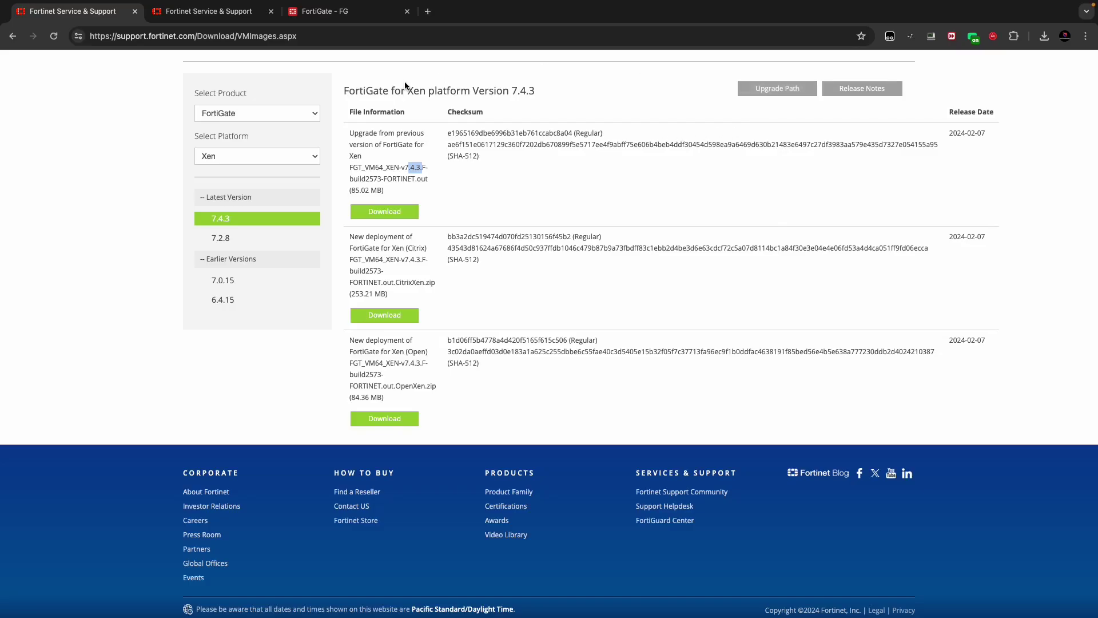
left_click(215, 11)
scroll(222, 197, "down", 1)
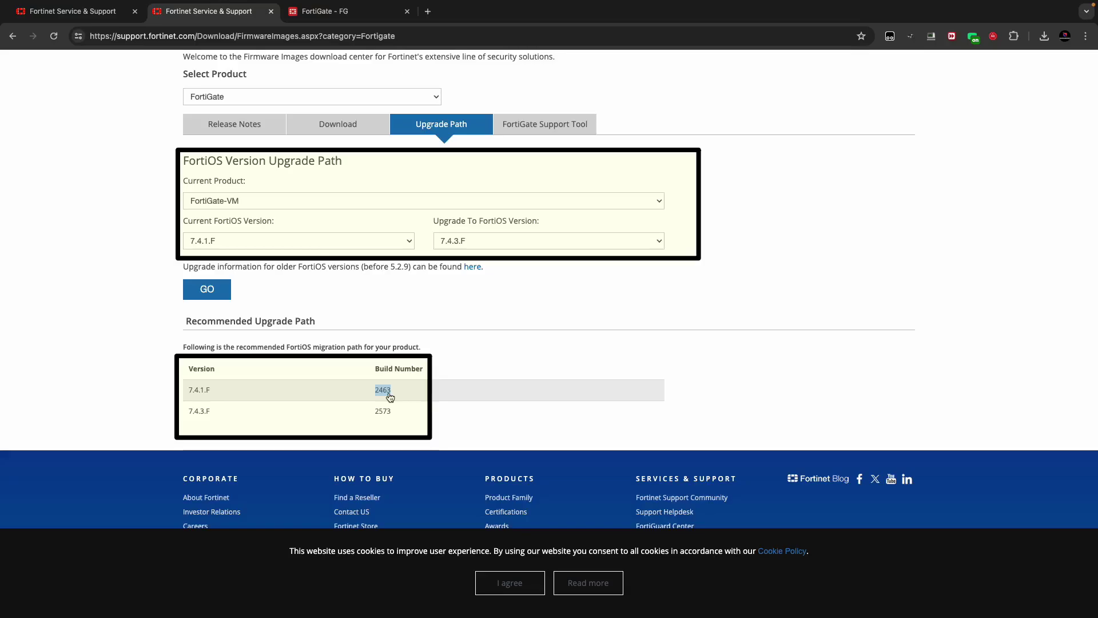
left_click(325, 11)
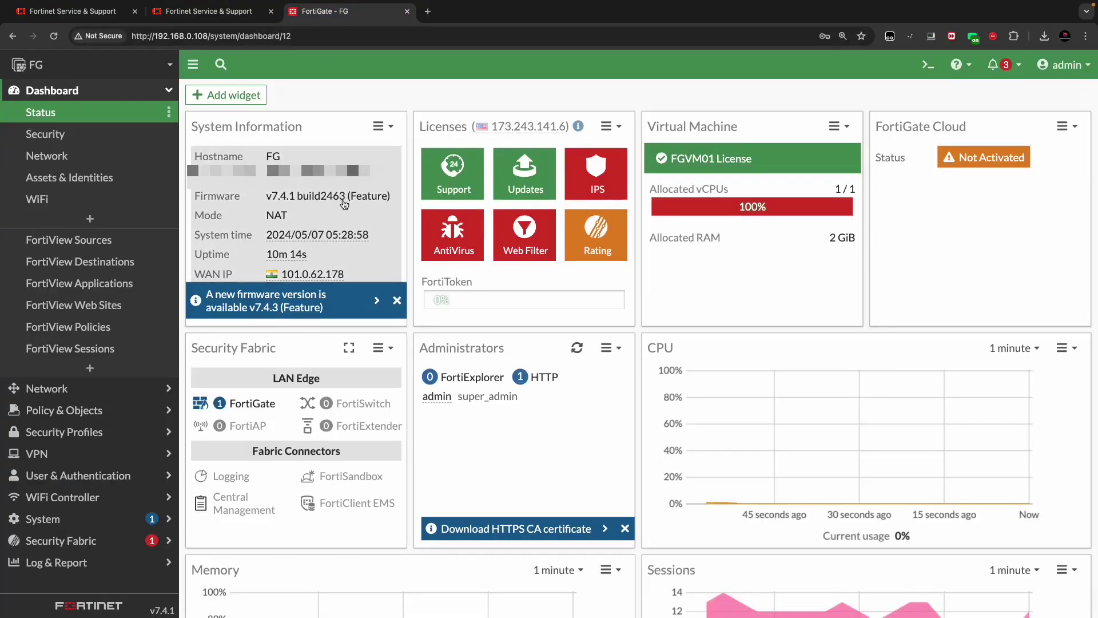
left_click(209, 12)
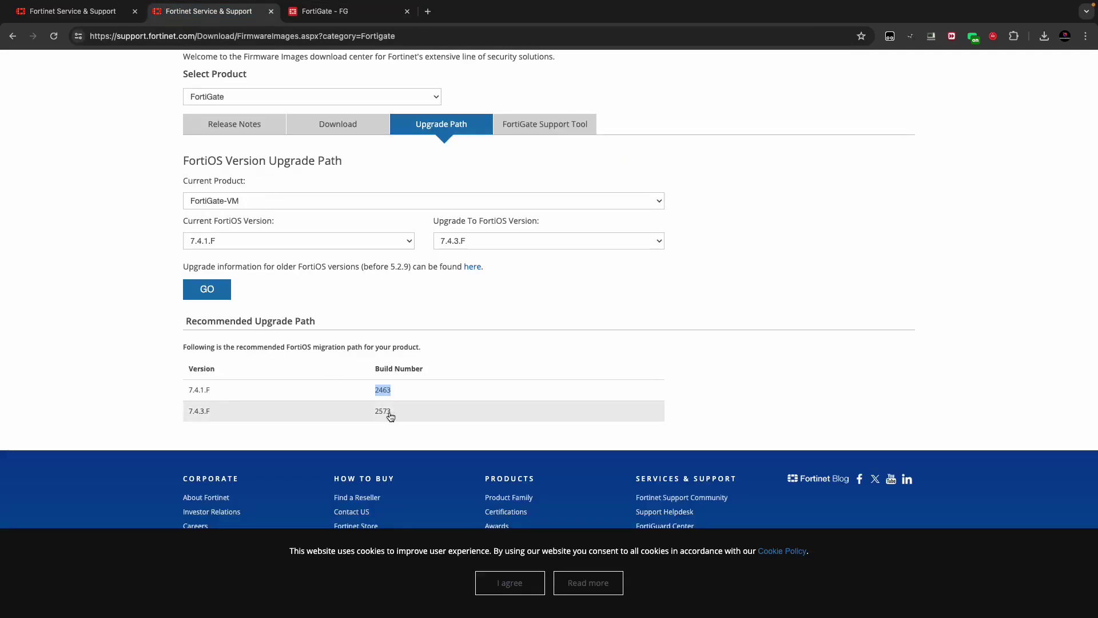
left_click(72, 11)
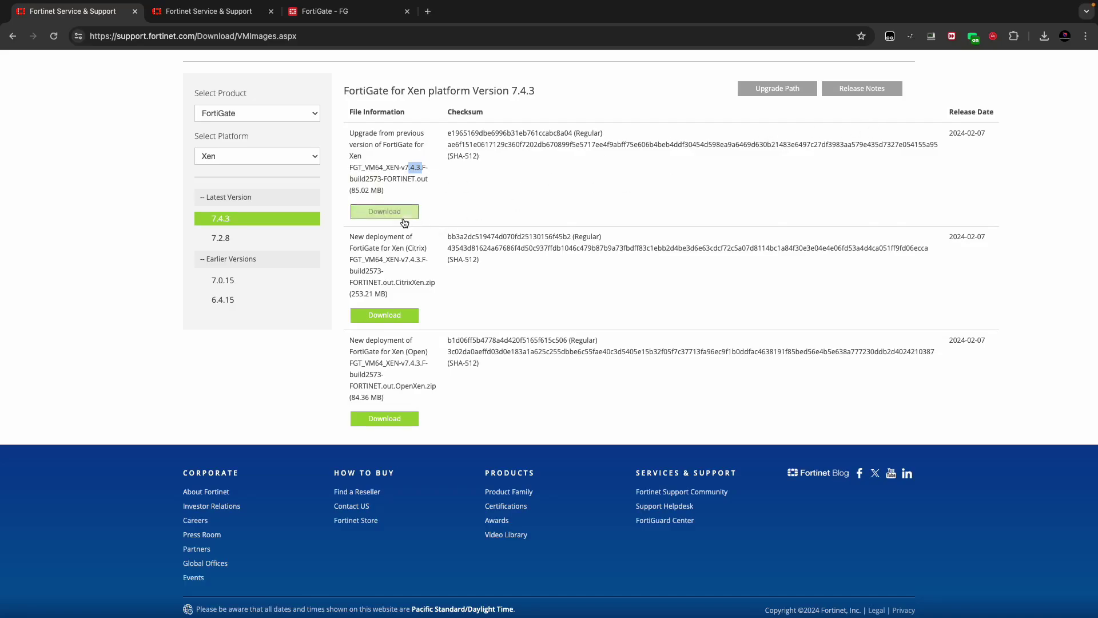
Step: Download the FortiGate for Xen 7.4.3 upgrade .out file and return to the FortiGate dashboard
left_click(385, 212)
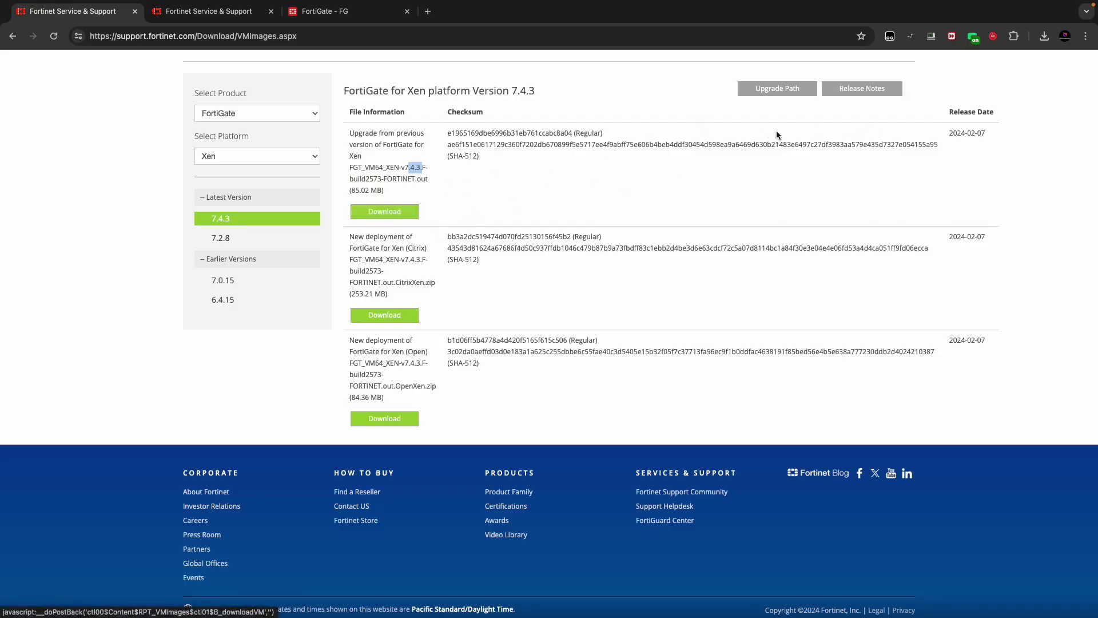
left_click(1044, 36)
left_click(876, 193)
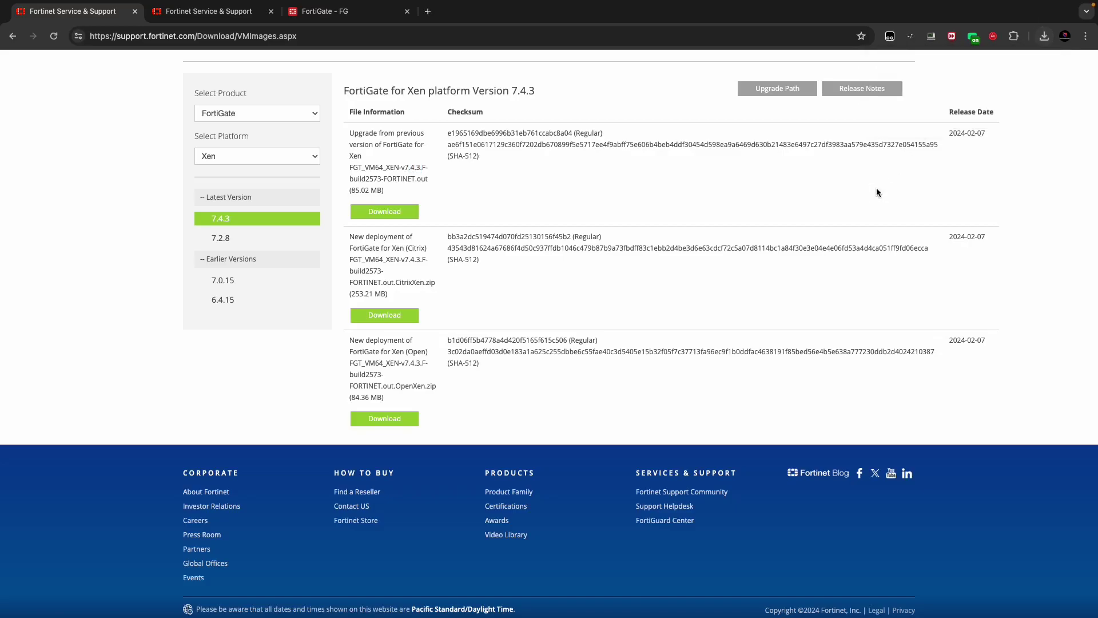
left_click(324, 11)
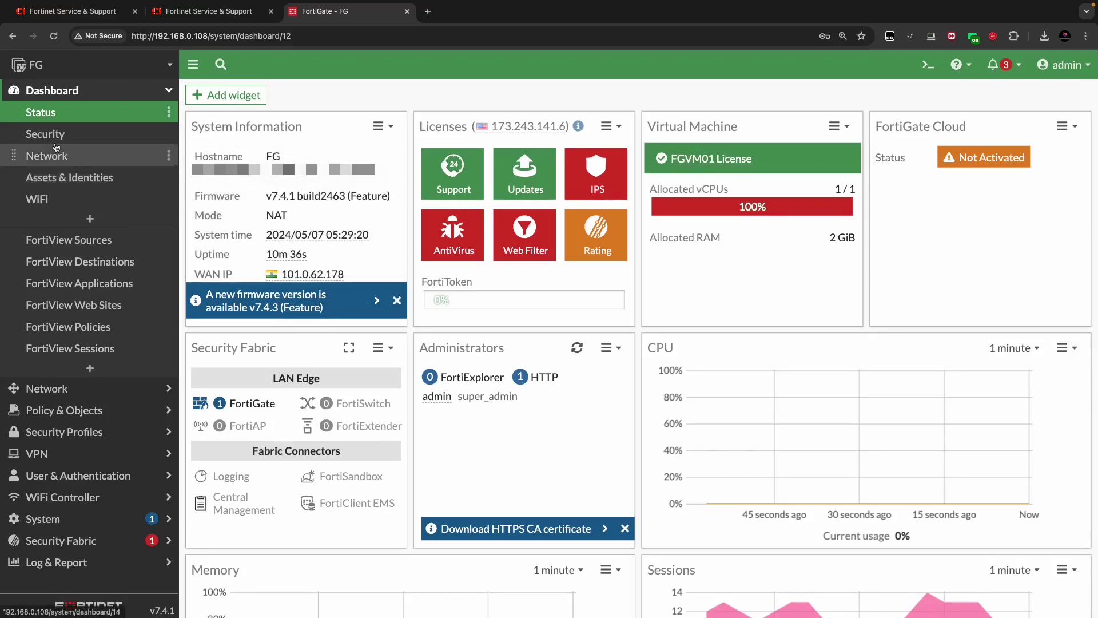
Step: Back up the current system configuration to the local PC, keeping the blocked download
left_click(1064, 64)
mouse_move(1016, 153)
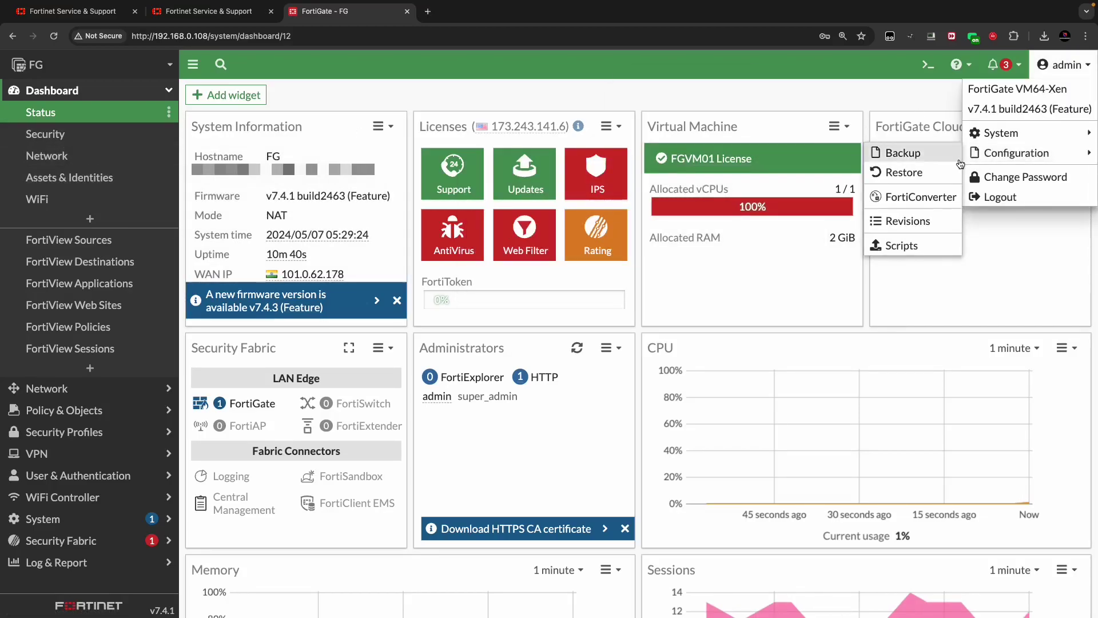
left_click(904, 152)
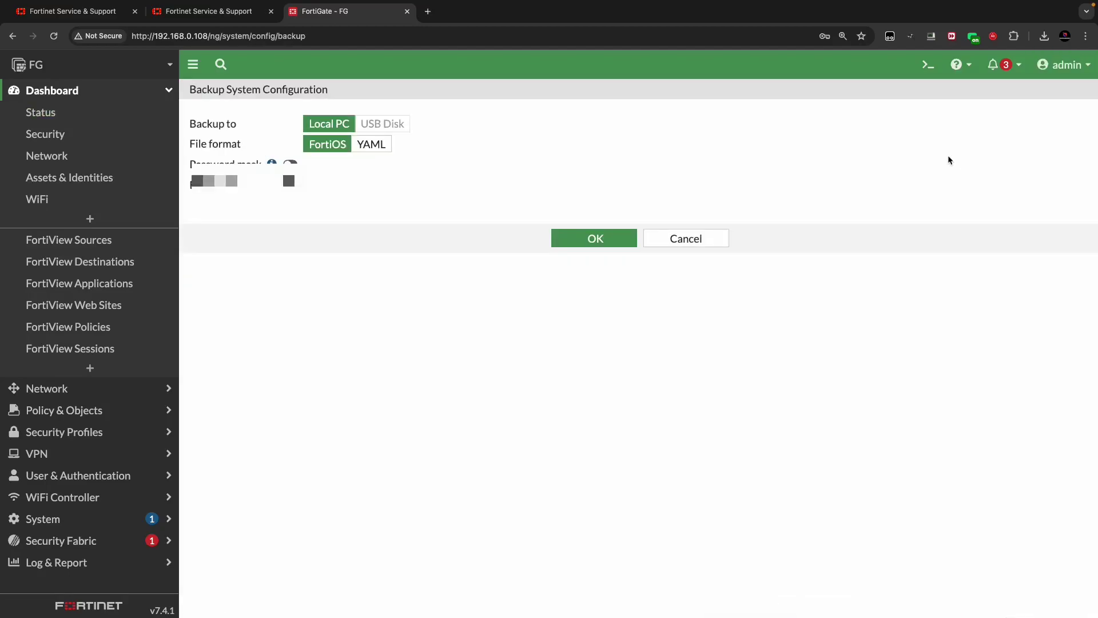
left_click(612, 240)
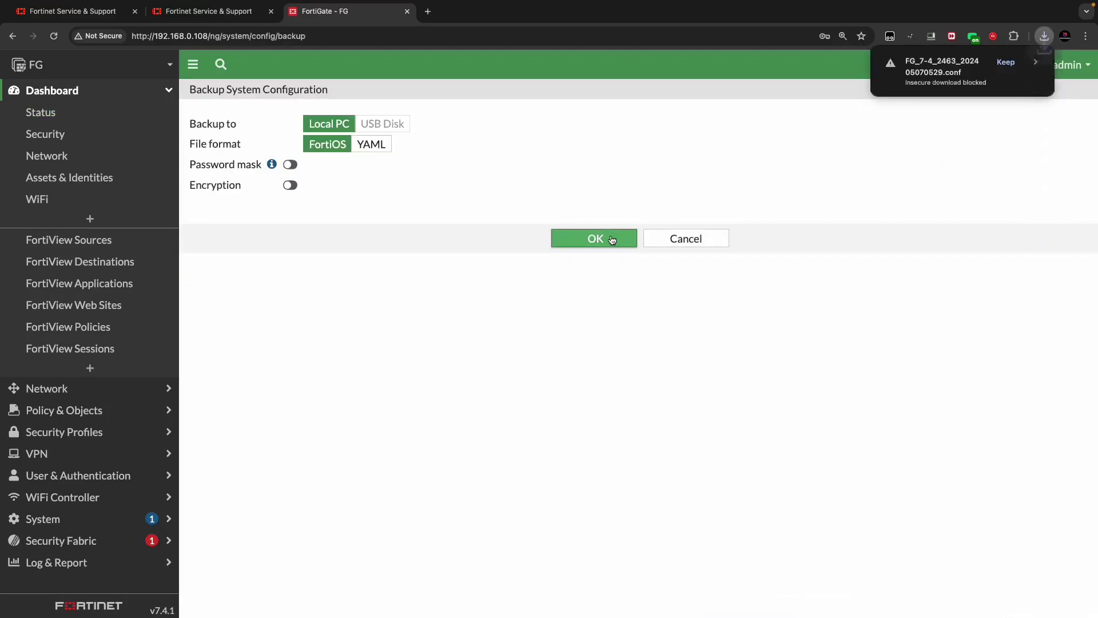
left_click(1006, 63)
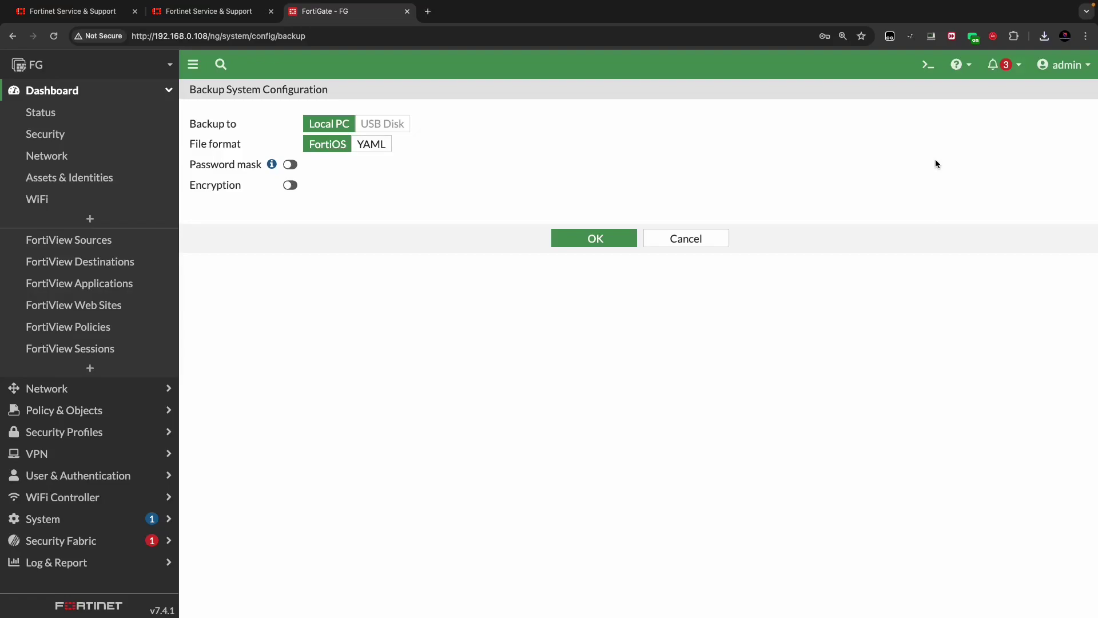
Step: Collapse the dashboard list and expand the System settings pages
left_click(162, 92)
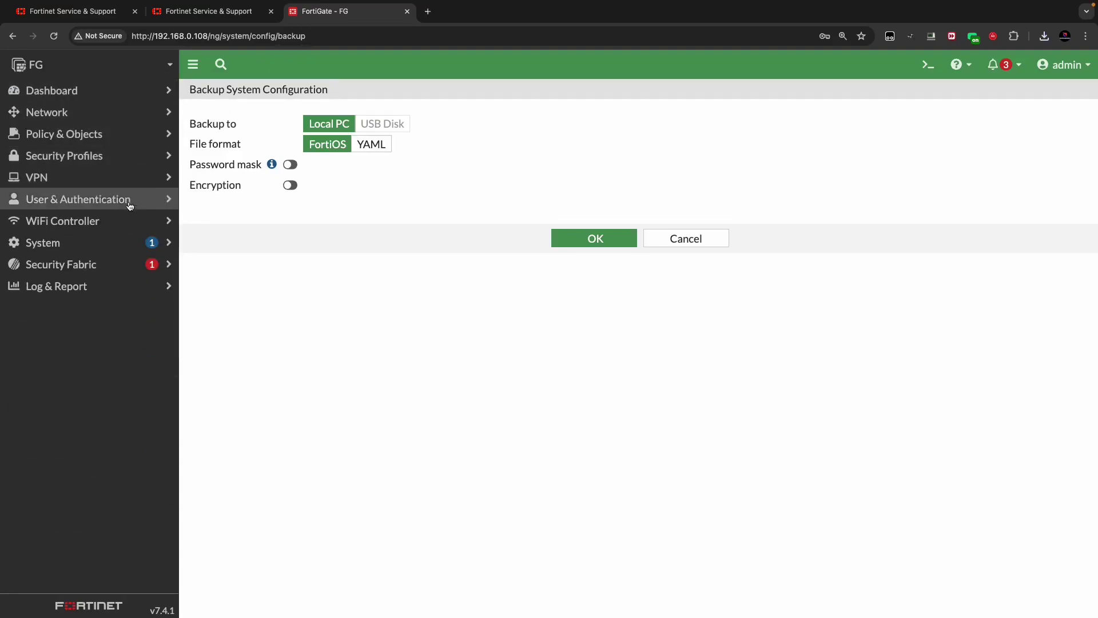
left_click(43, 242)
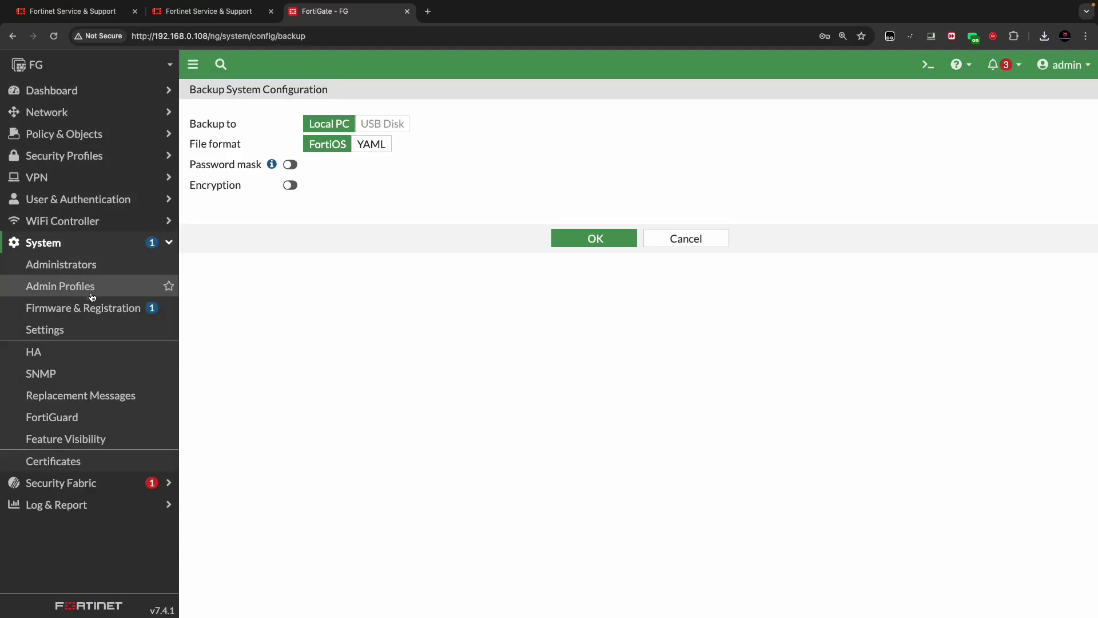
Step: Start a firmware upgrade for the FG device, reviewing upgrade and downgrade versions, and choose file upload
left_click(84, 308)
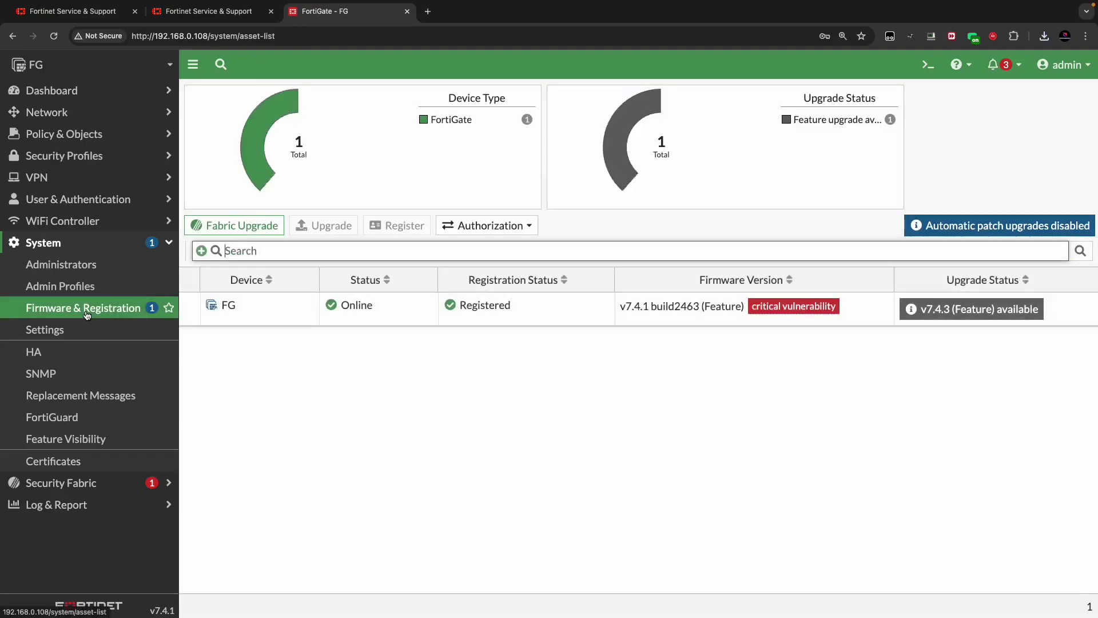
left_click(334, 316)
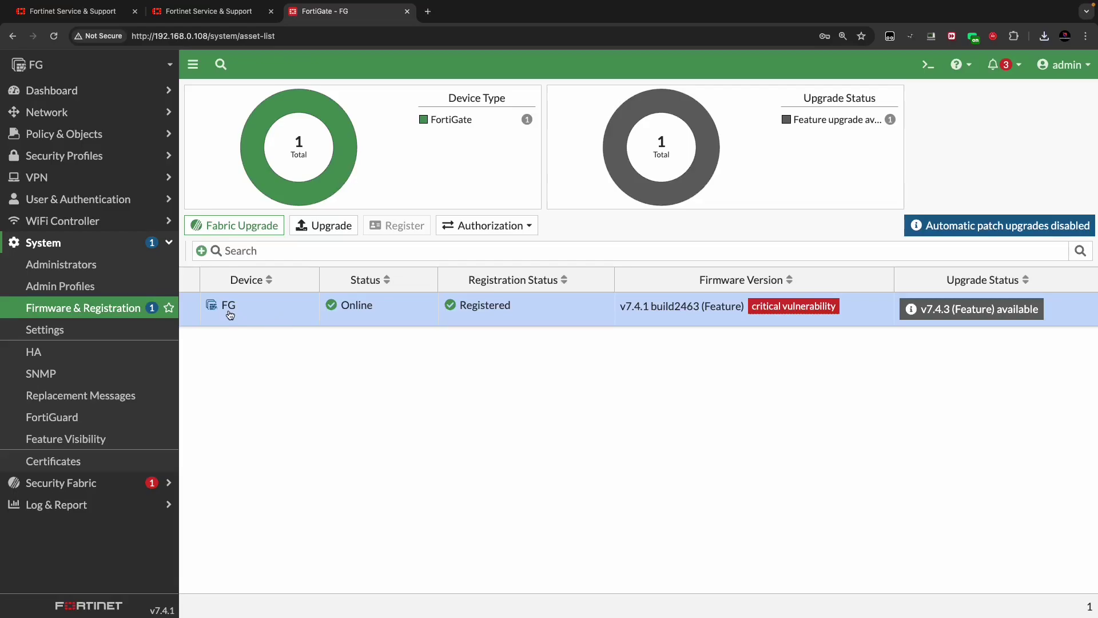
left_click(324, 225)
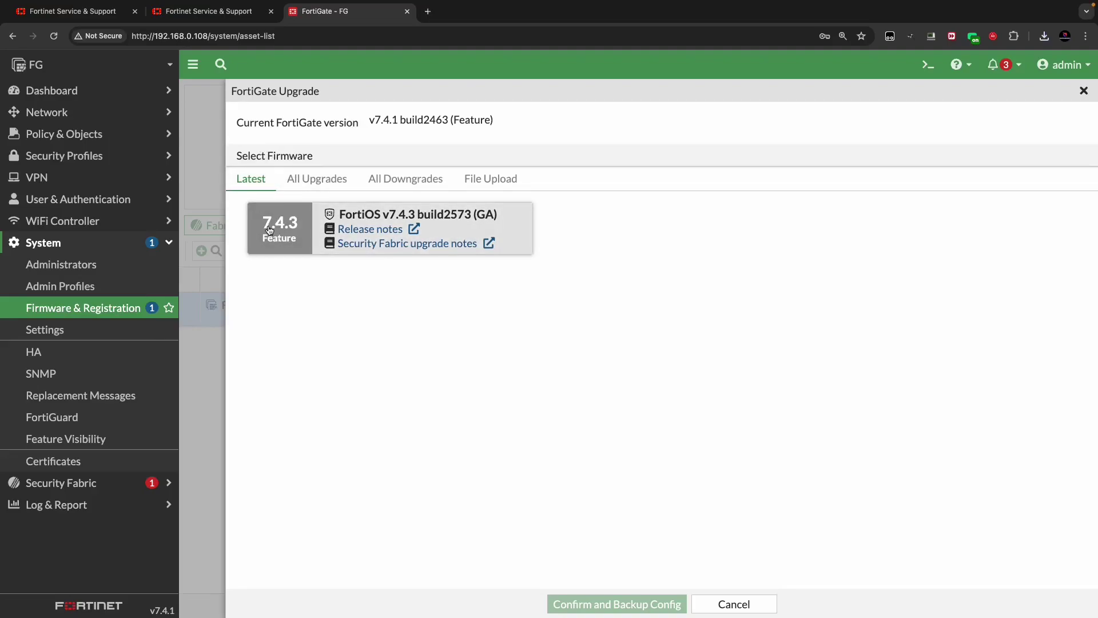
left_click(314, 180)
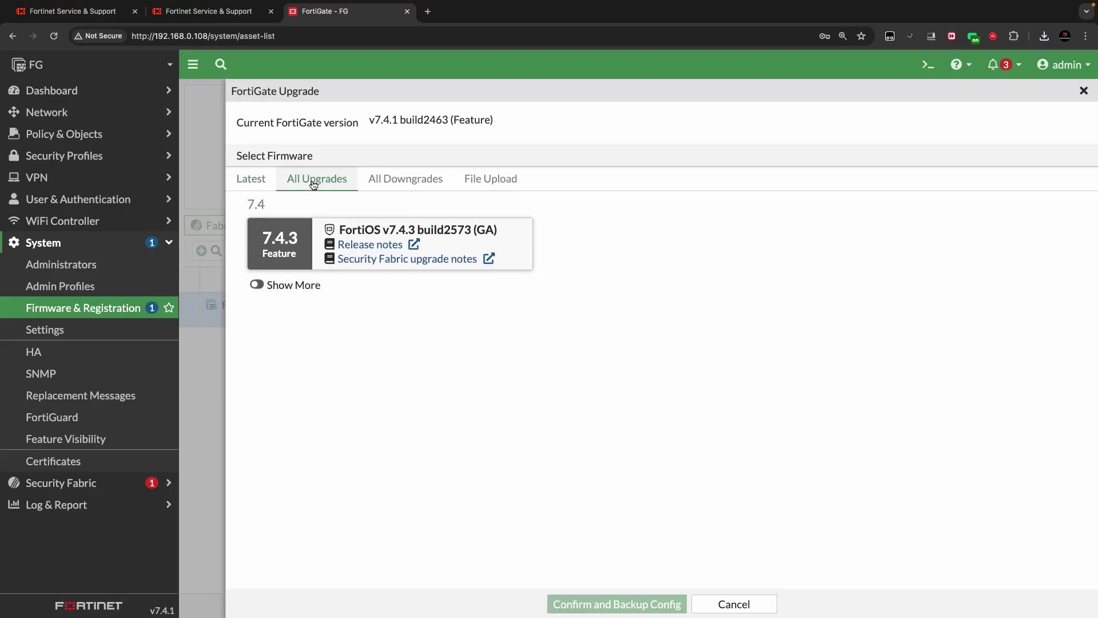
left_click(401, 181)
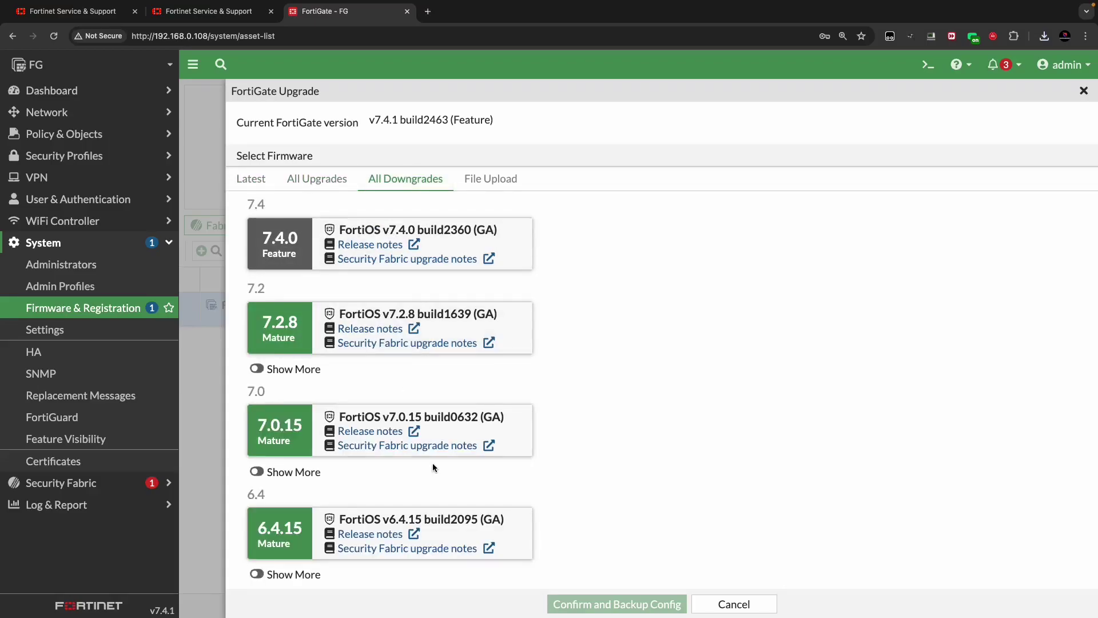
scroll(433, 463, "down", 5)
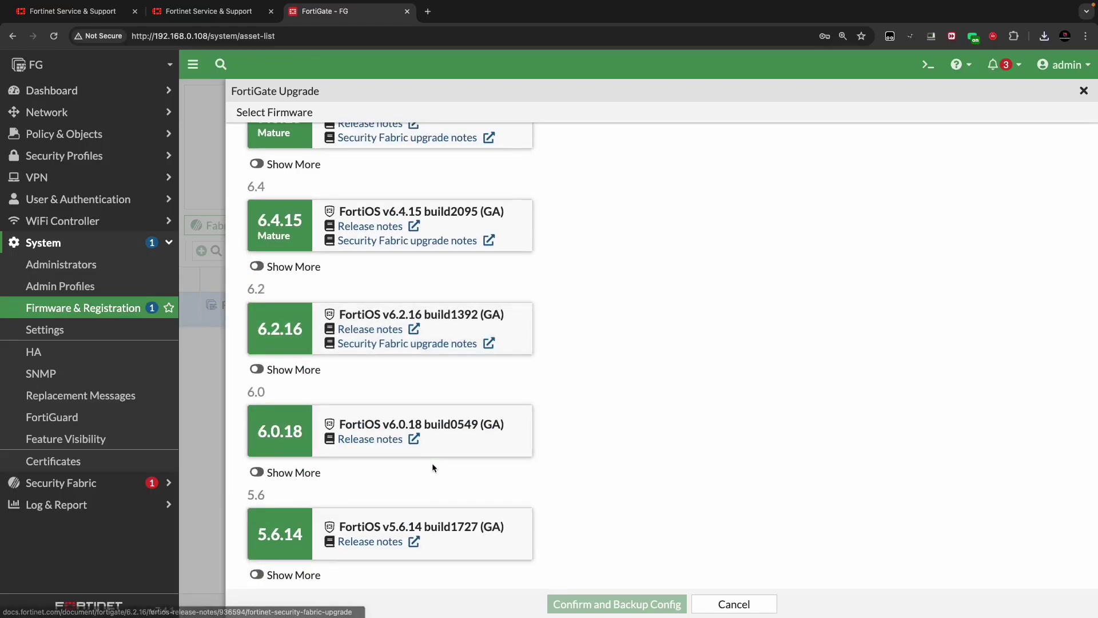
scroll(432, 467, "up", 6)
scroll(432, 463, "up", 1)
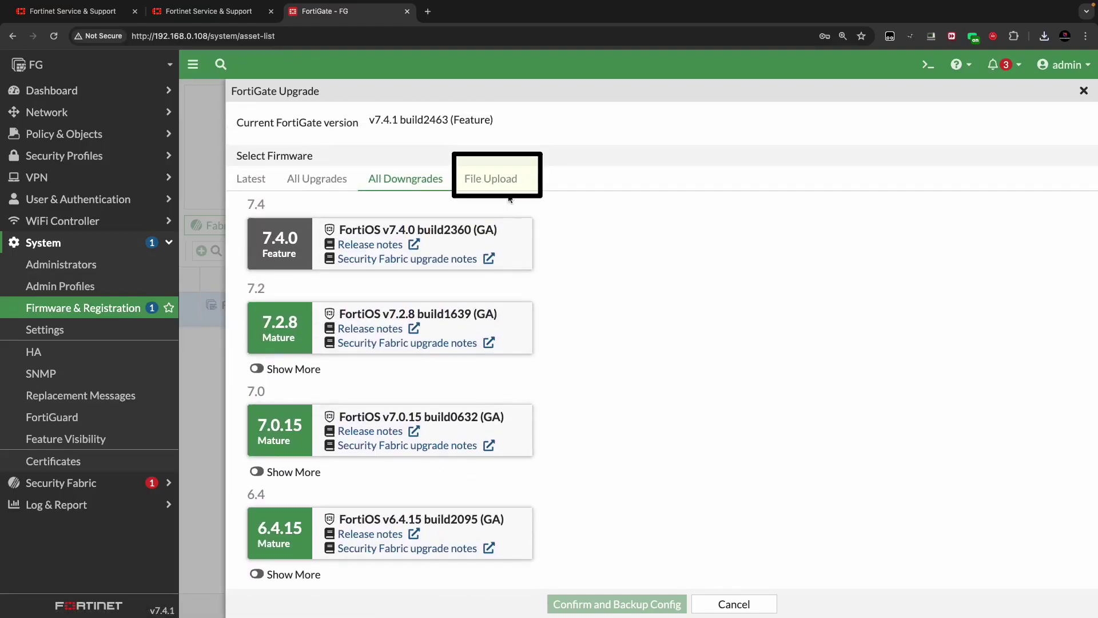
left_click(507, 173)
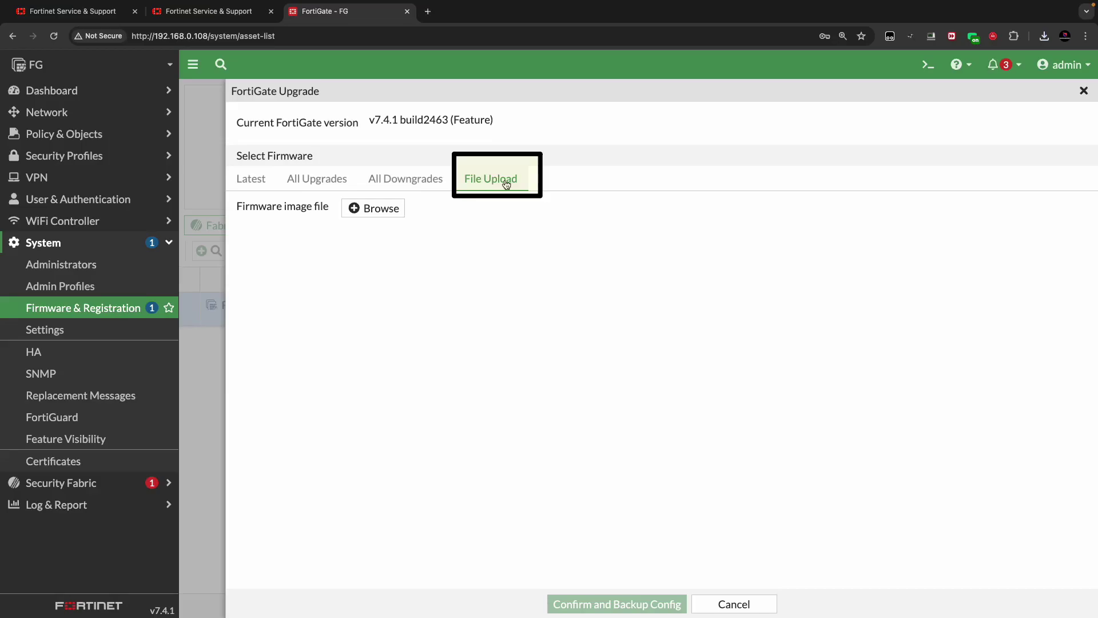
Step: Download the Xen v7.4.3 build2573 upgrade image from the support site and confirm it finished
key("ctrl+1")
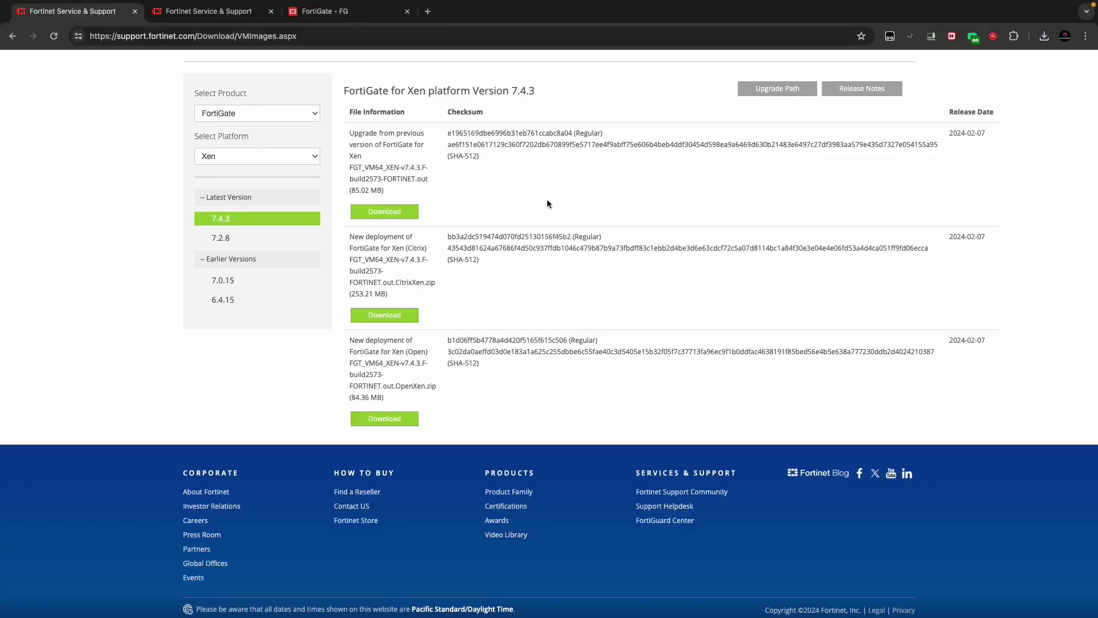
left_click(403, 217)
left_click(1046, 37)
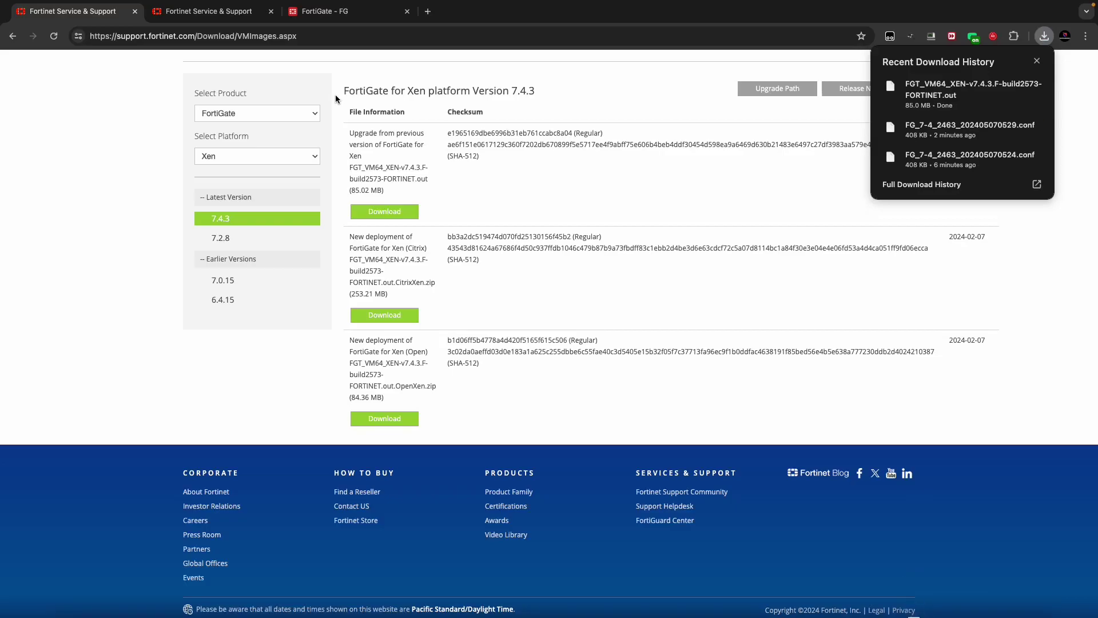
Step: Load FGT_VM64_XEN-v7.4.3.F-build2573-FORTINET.out for upload and proceed with Confirm and Backup Config
left_click(346, 15)
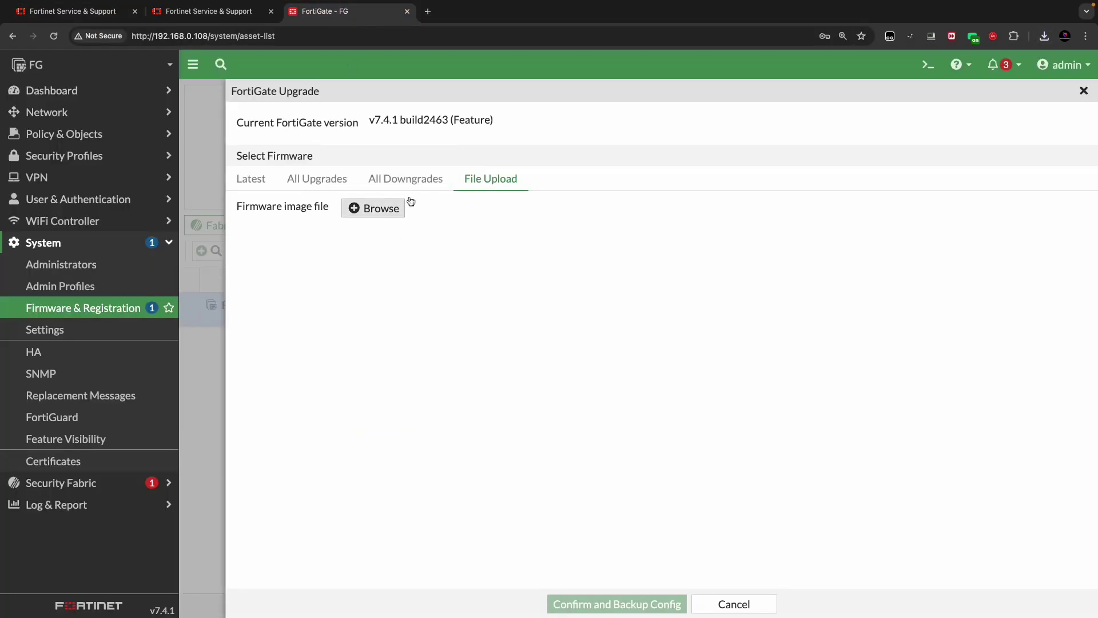
left_click(377, 208)
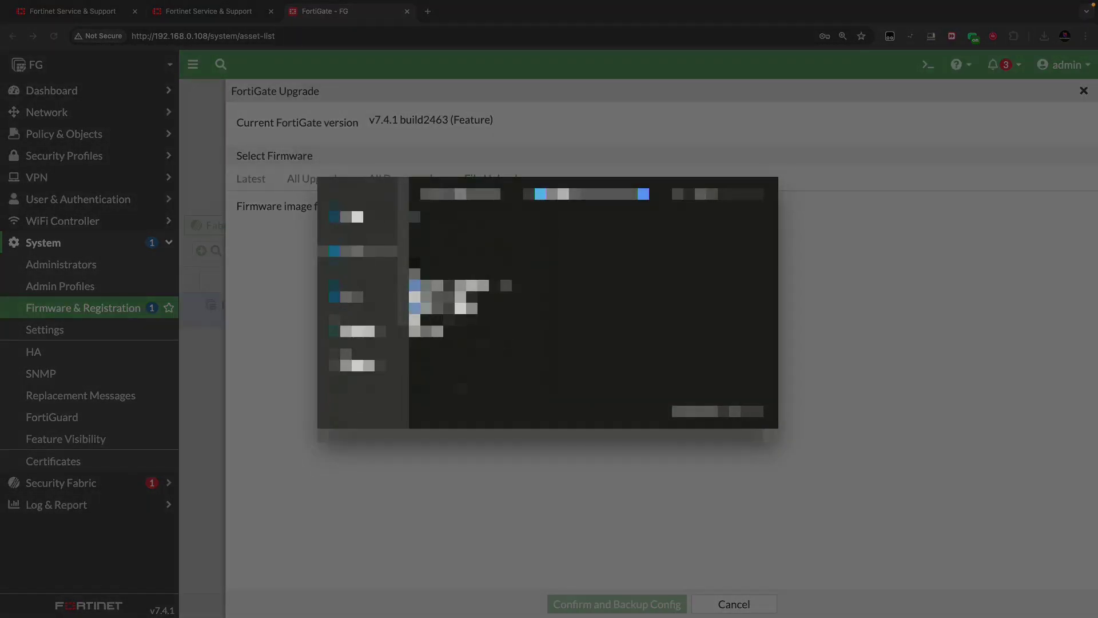
left_click(358, 281)
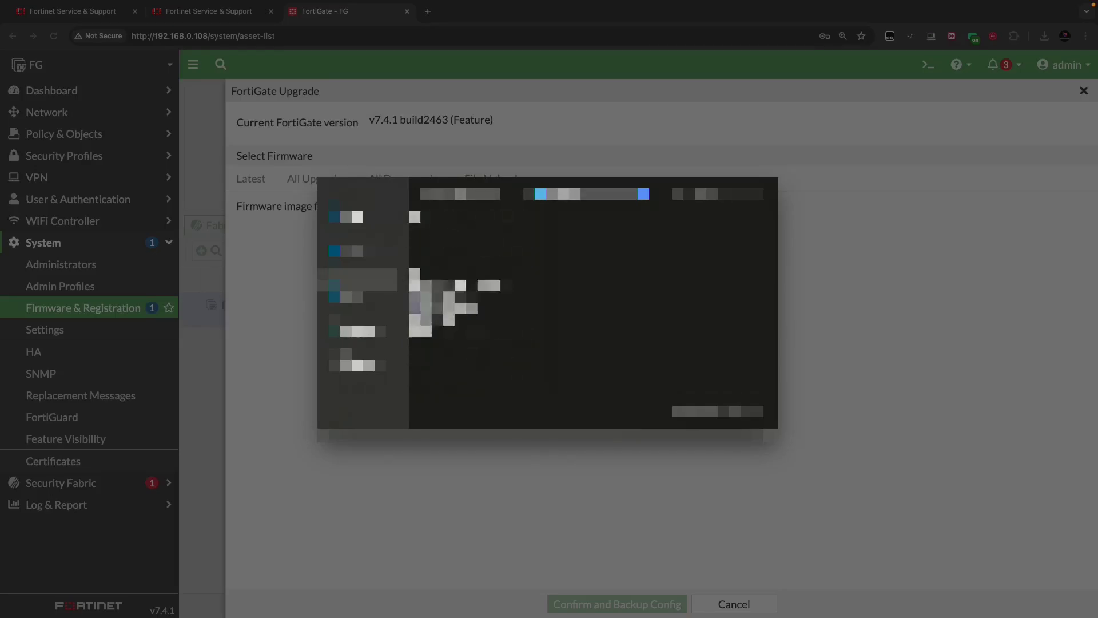
left_click(481, 301)
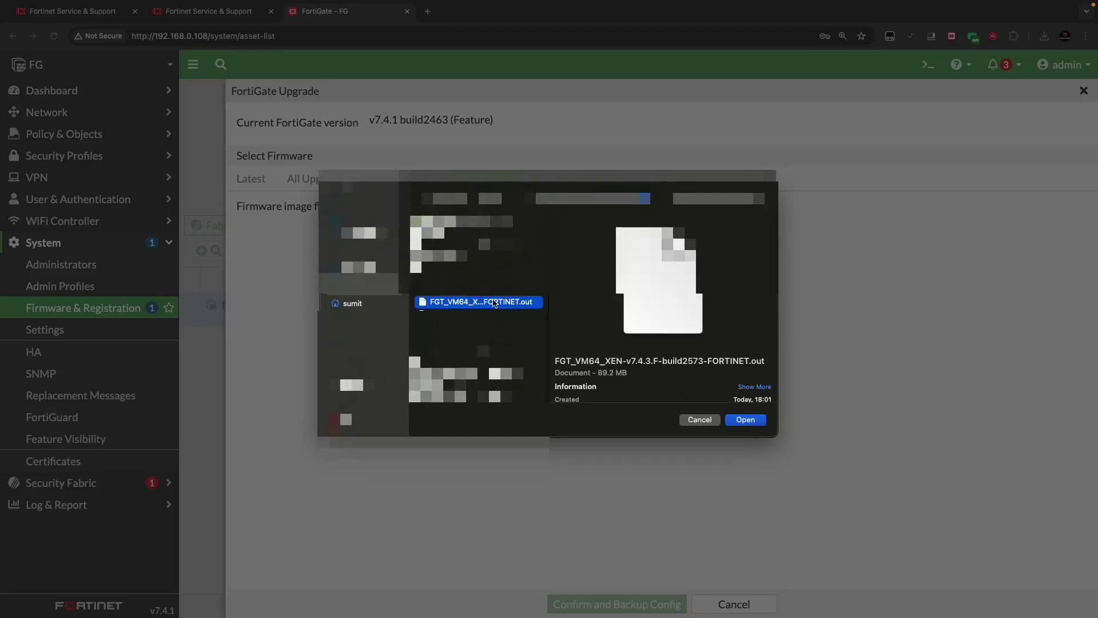
left_click(746, 420)
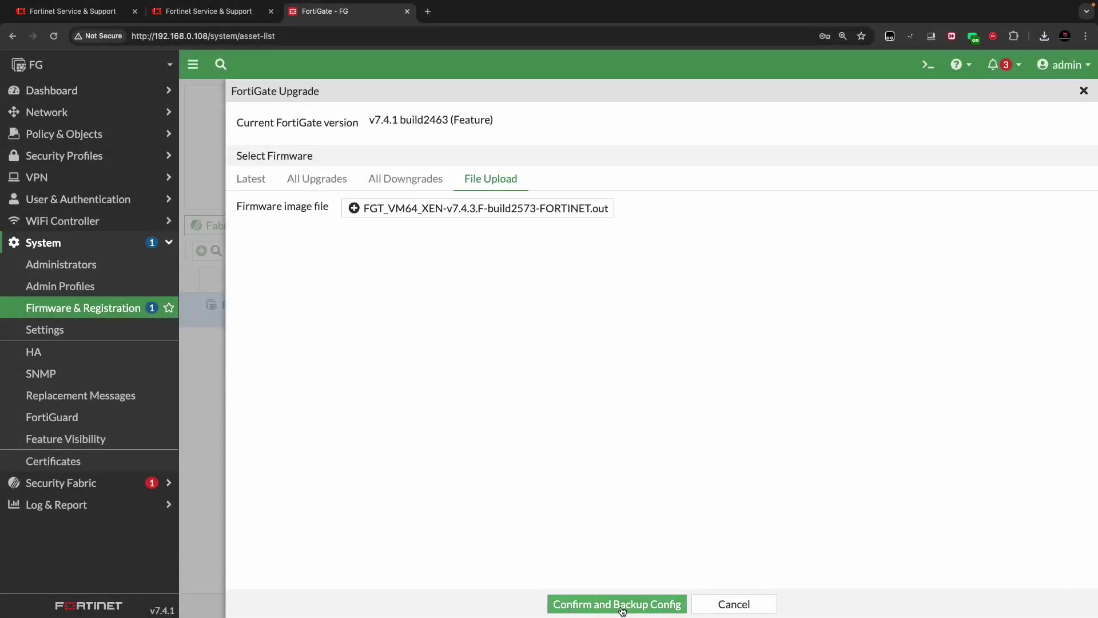
left_click(622, 607)
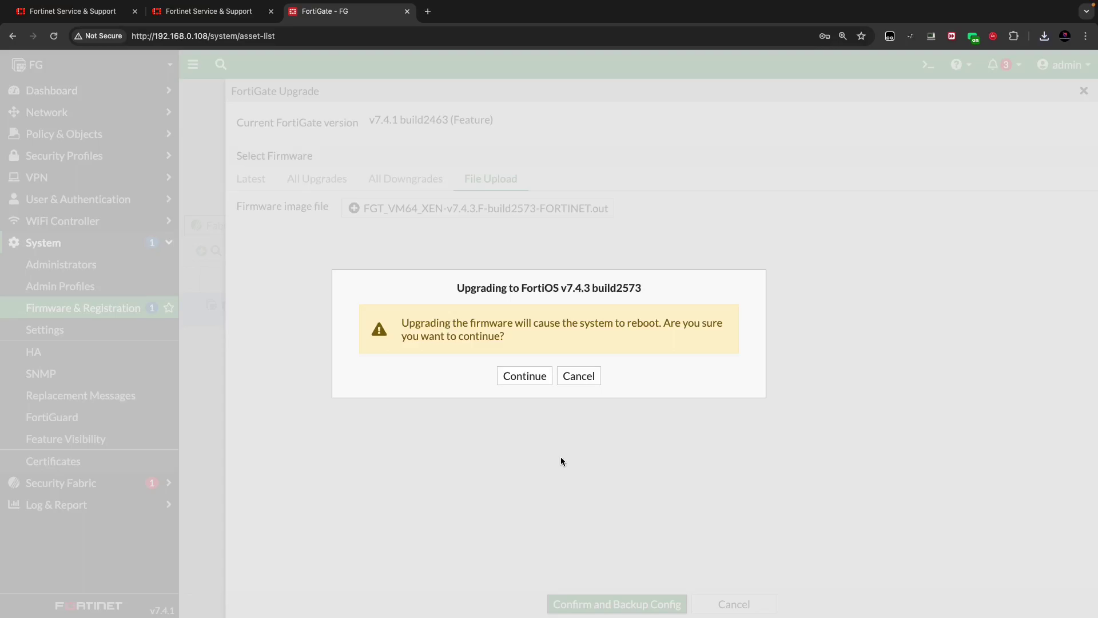
Step: Continue the upgrade through the reboot, keep the .conf backup download, and return to the upgrade path page
left_click(515, 377)
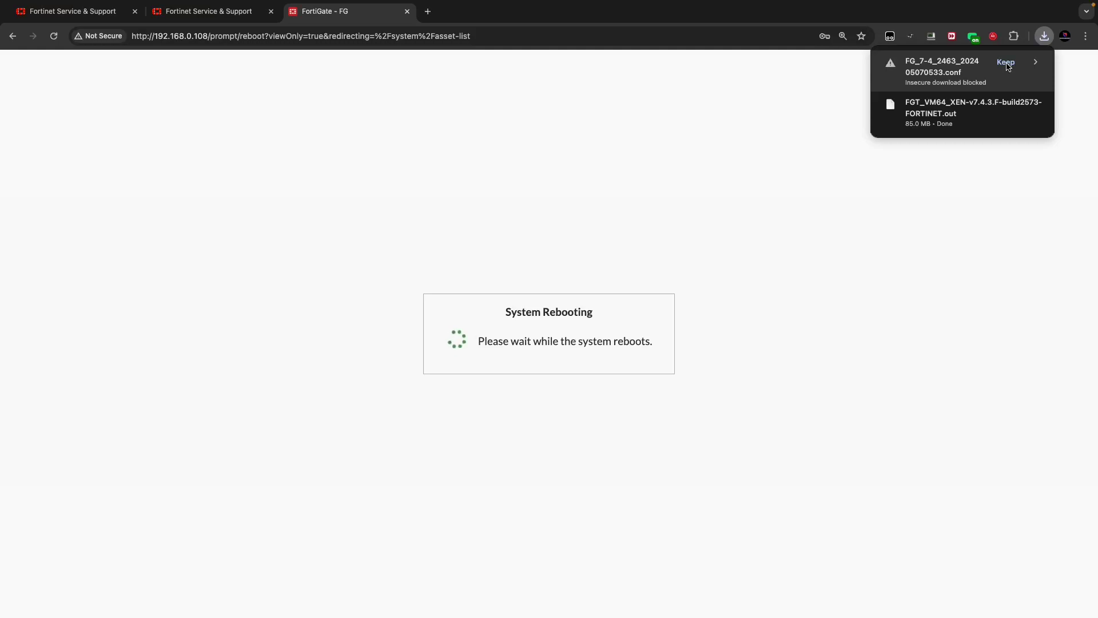
left_click(1006, 63)
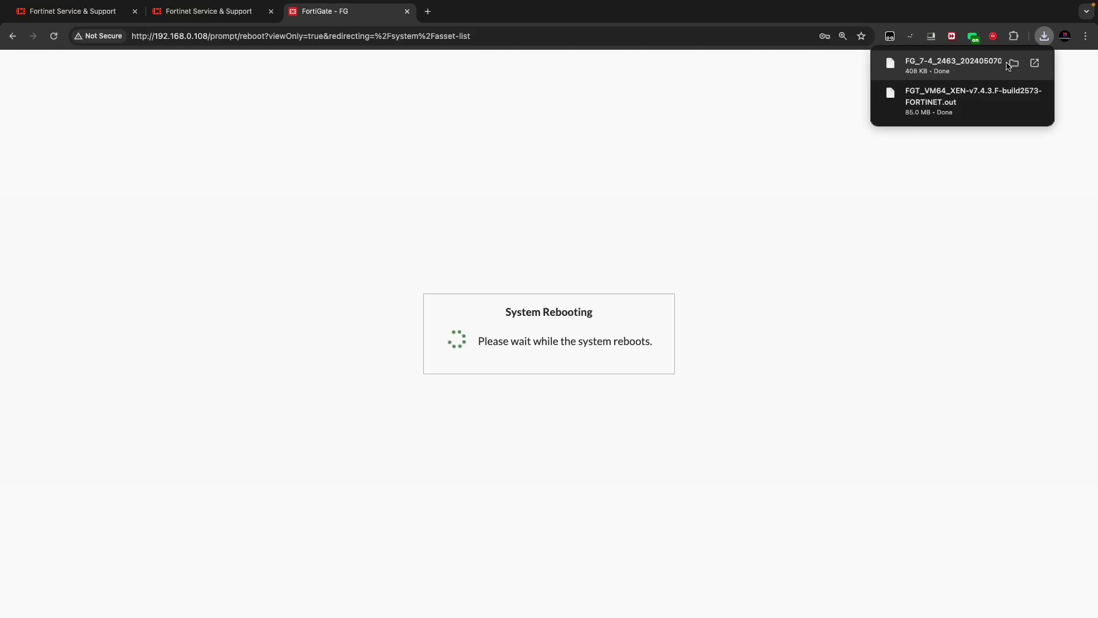
left_click(564, 65)
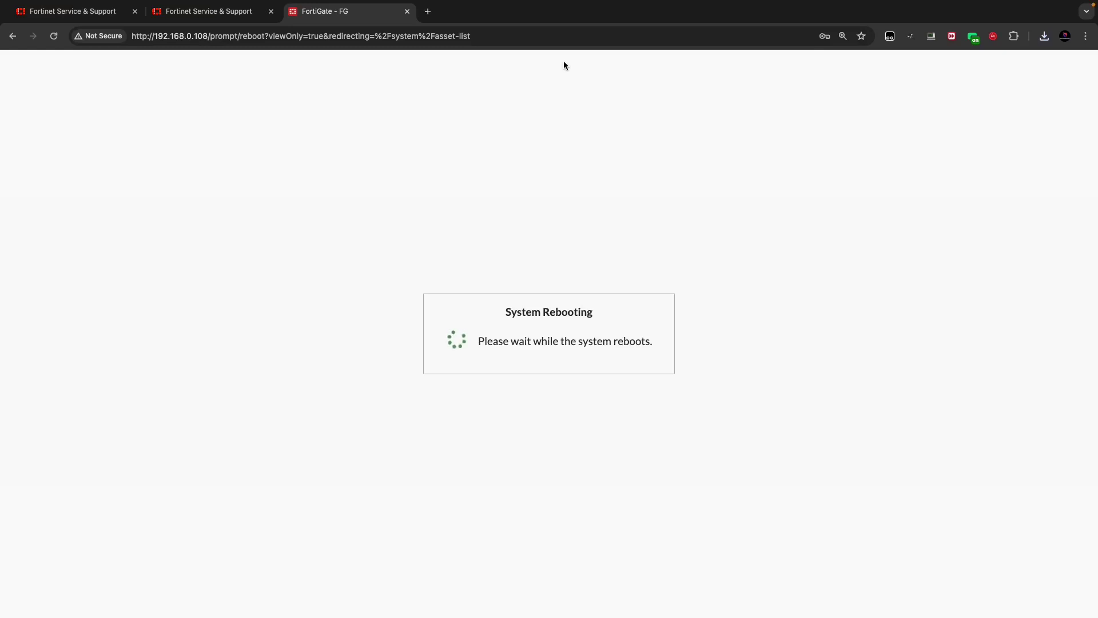
left_click(208, 12)
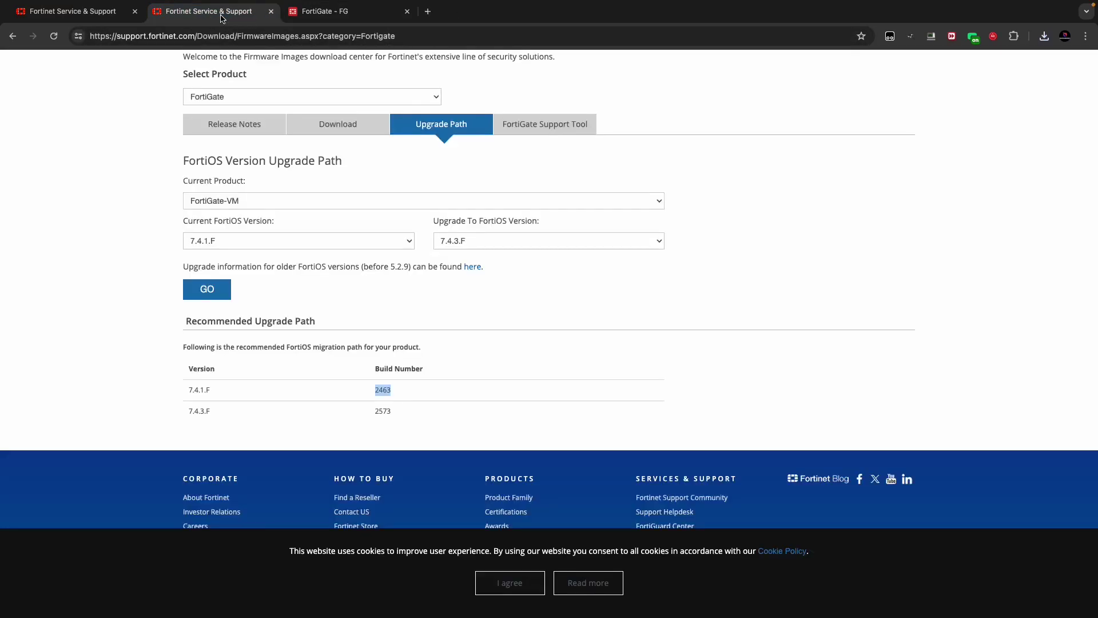
Step: View the FortiOS release notes list, then return to the rebooting FortiGate tab
left_click(241, 125)
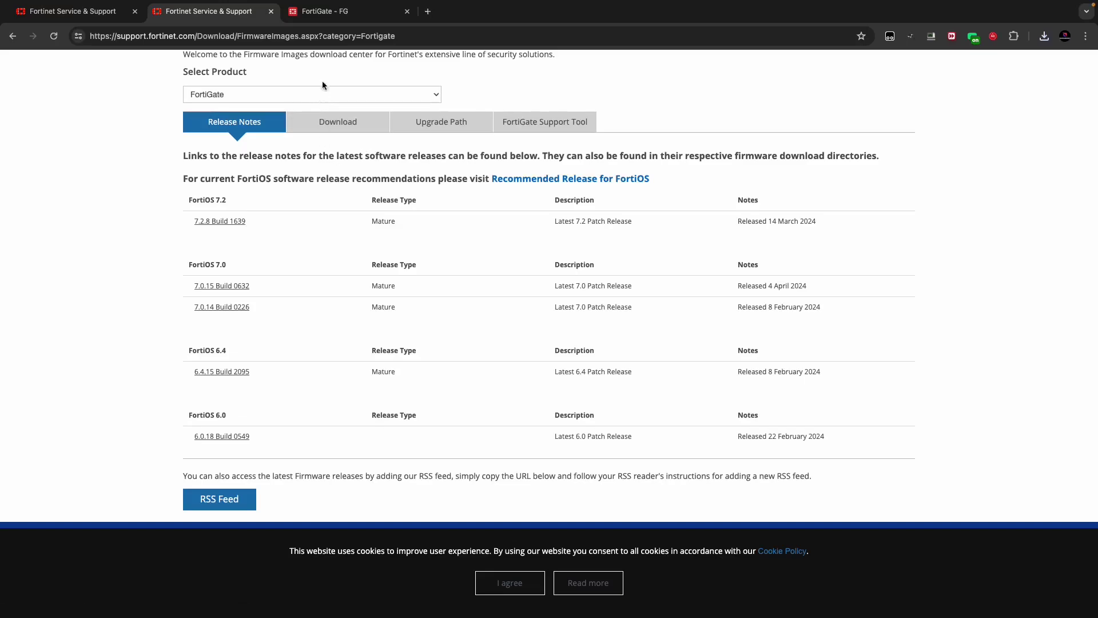
left_click(335, 11)
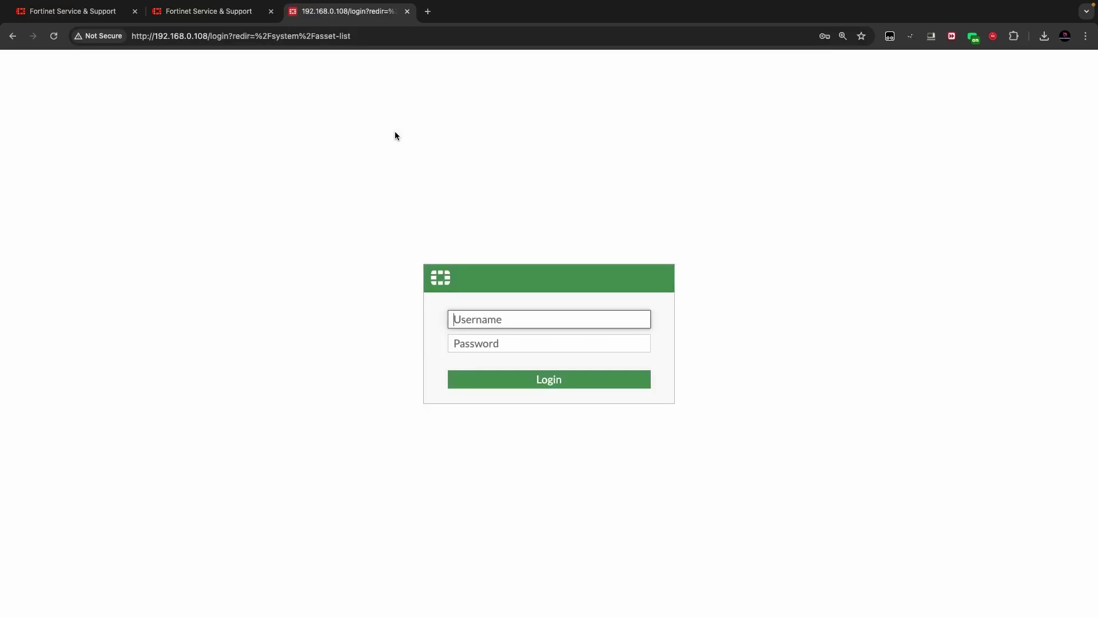
Step: Log in with the saved credentials, then log in again after the VM license validation message
left_click(490, 319)
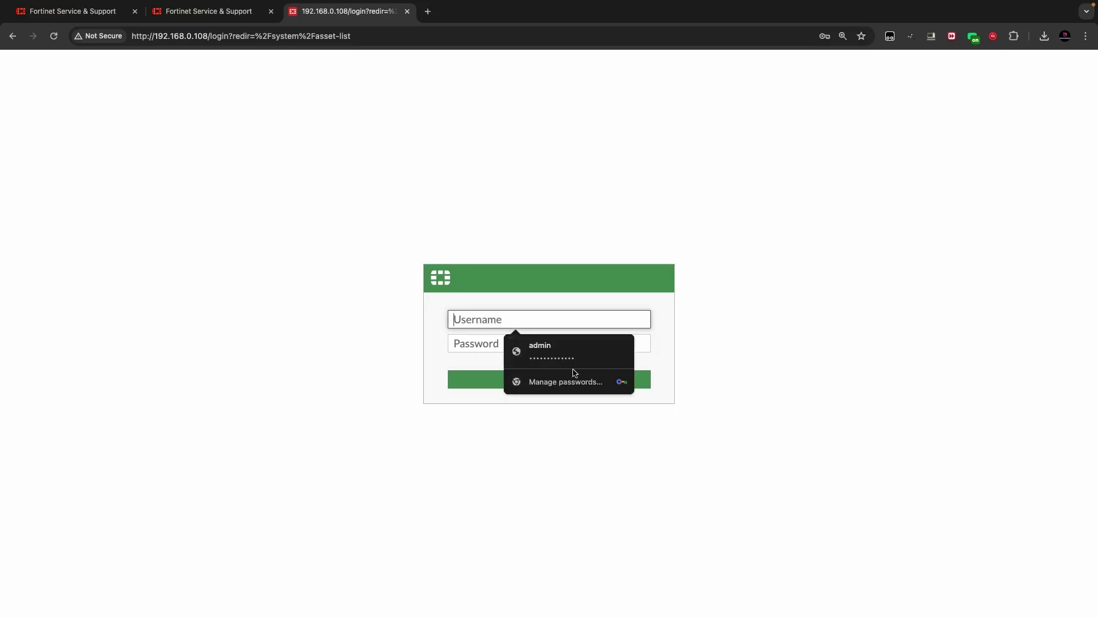
left_click(563, 348)
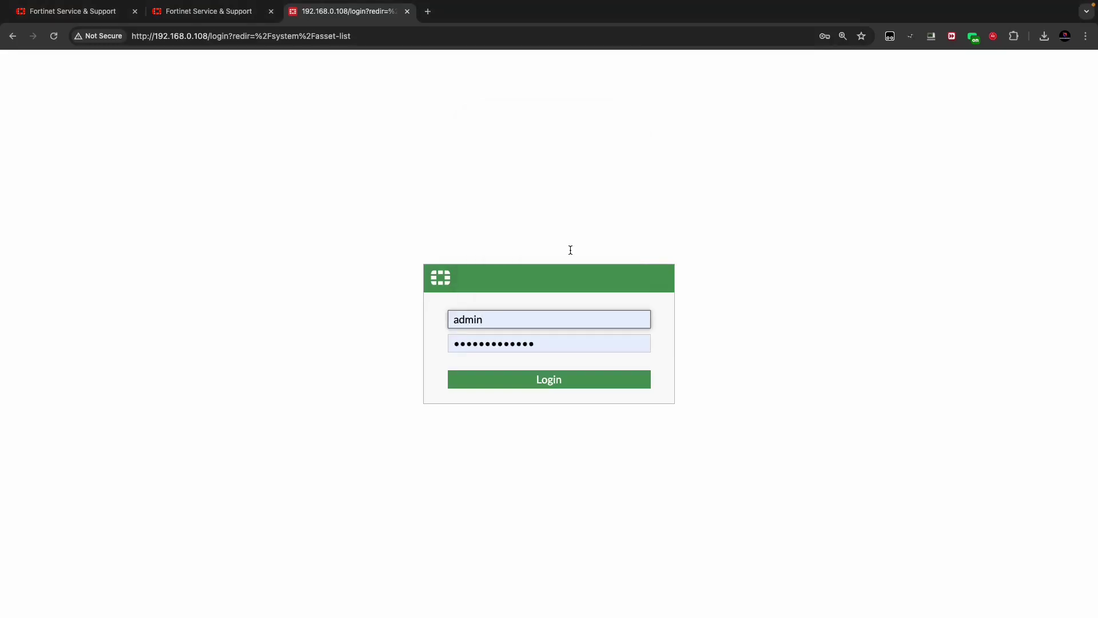
left_click(548, 380)
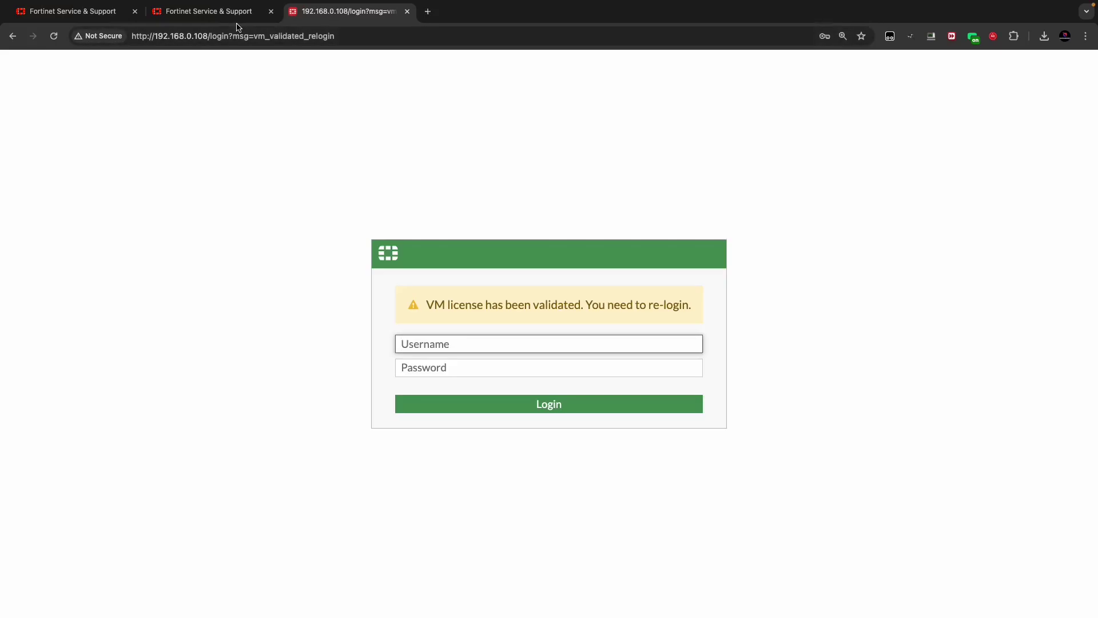
left_click(472, 343)
left_click(498, 371)
left_click(497, 404)
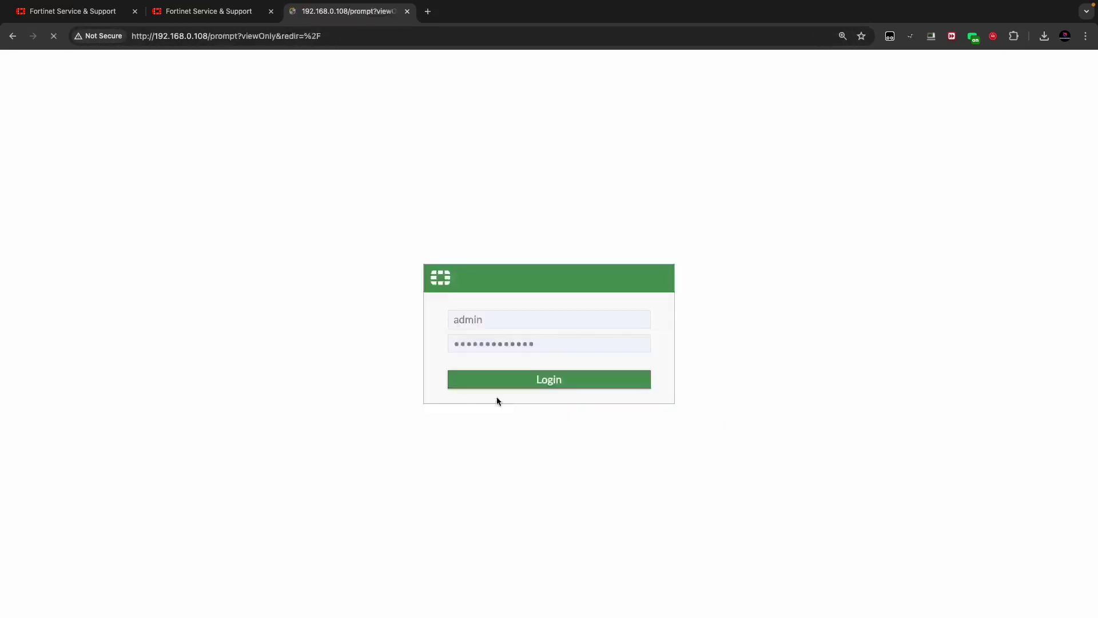
Step: Dismiss the FortiOS 7.4 what's-new notice with Don't show again enabled
left_click(545, 513)
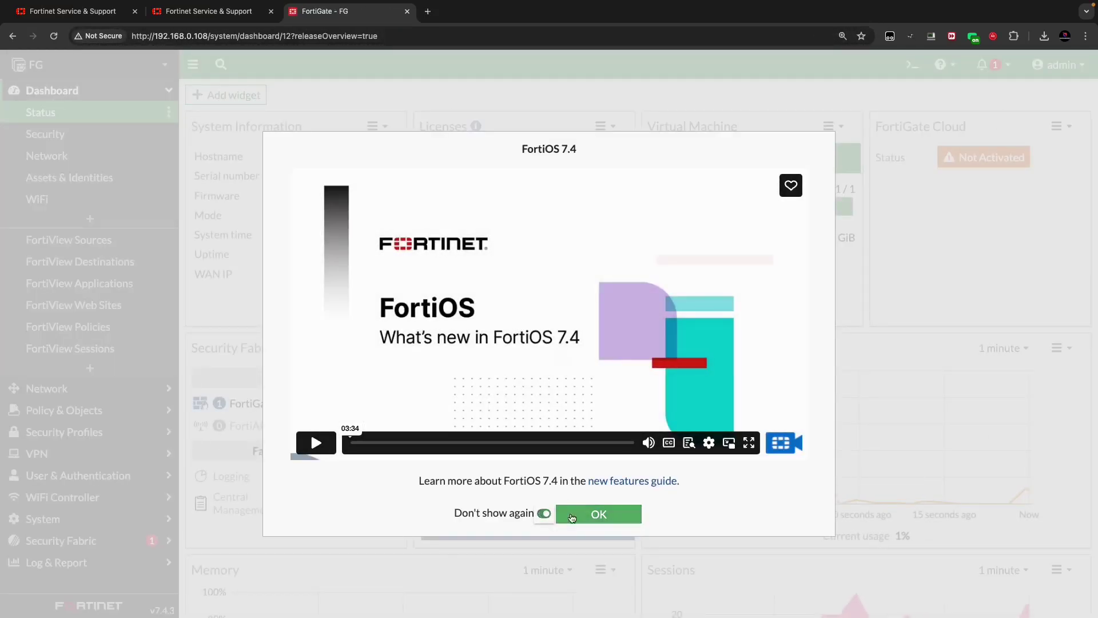
left_click(599, 514)
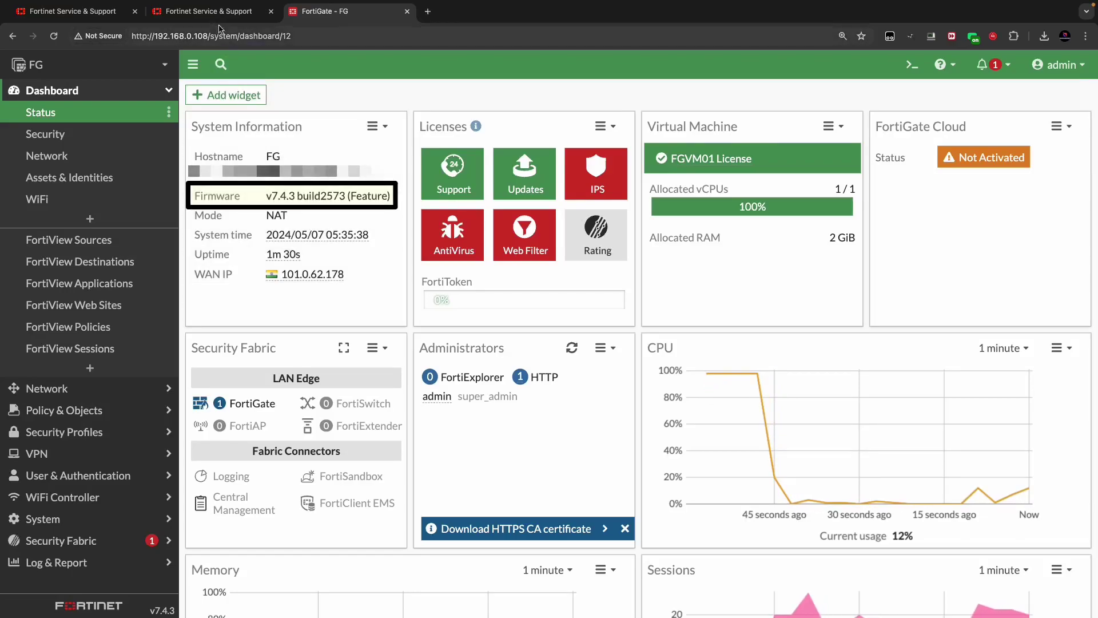
Step: Compare the support site's upgrade path and Xen 7.4.3 image against the dashboard firmware v7.4.3 build2573
left_click(208, 11)
left_click(431, 121)
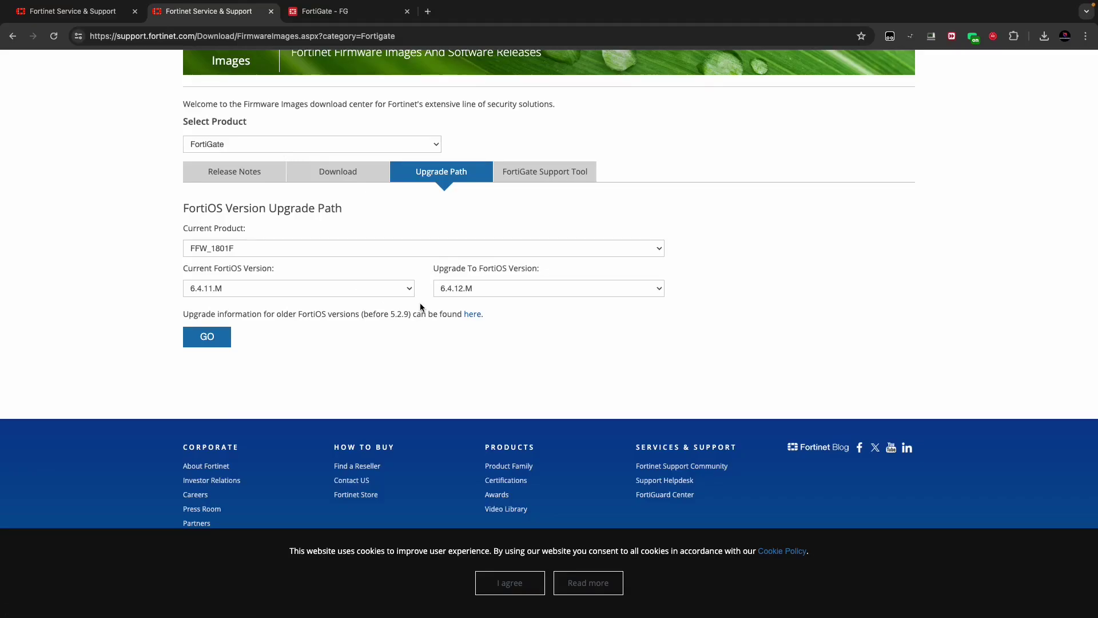
left_click(73, 12)
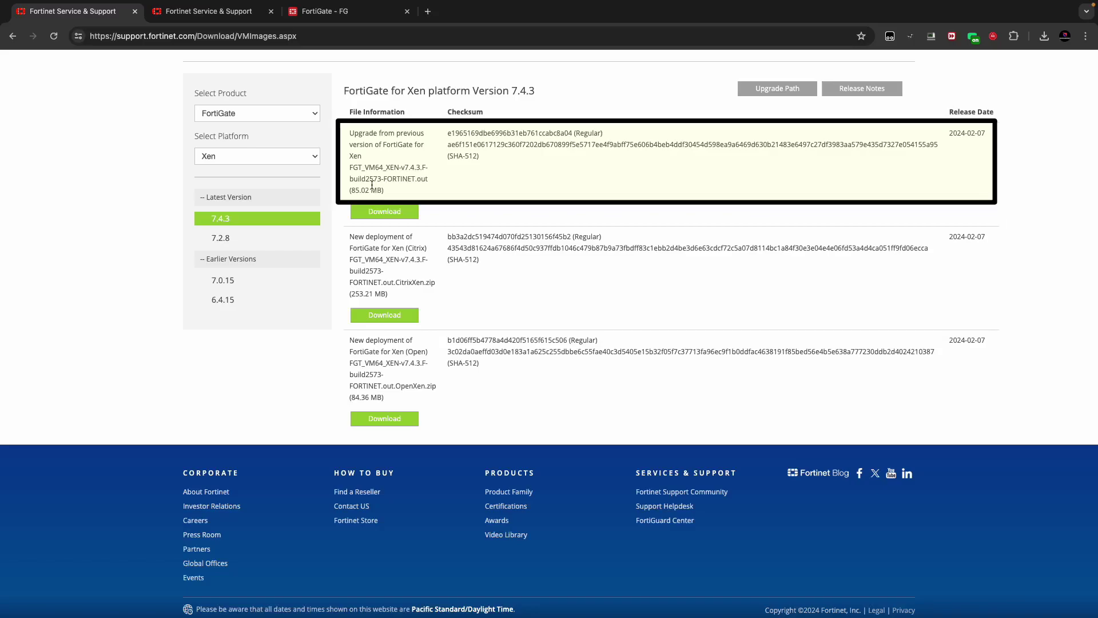
left_click(325, 11)
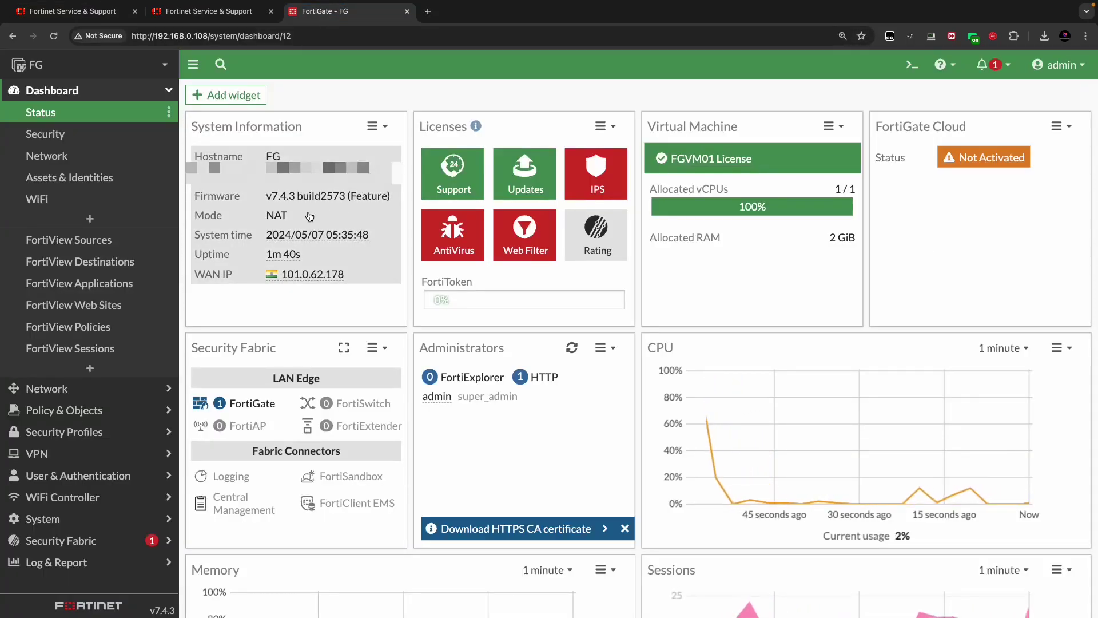